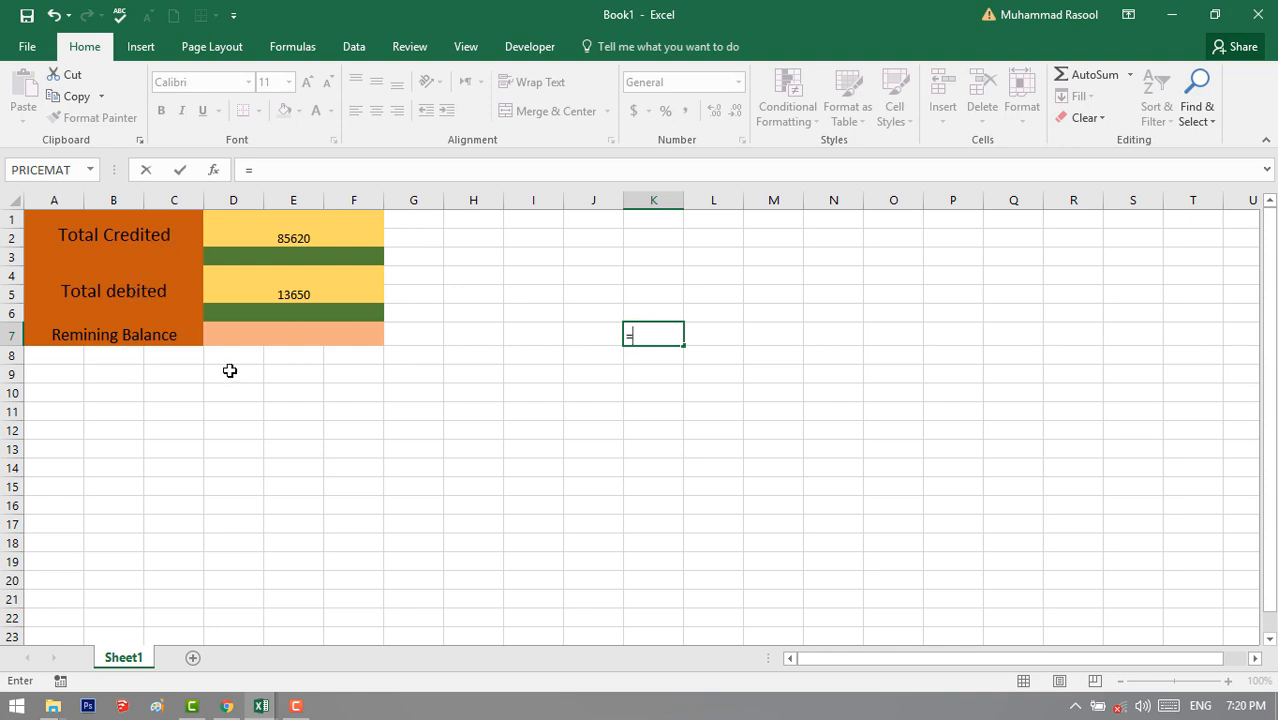
Step: Calculate the remaining balance in D7 by subtracting the total debited from the total credited with the formula =D2-D5
key("Escape")
left_click(262, 331)
type("=")
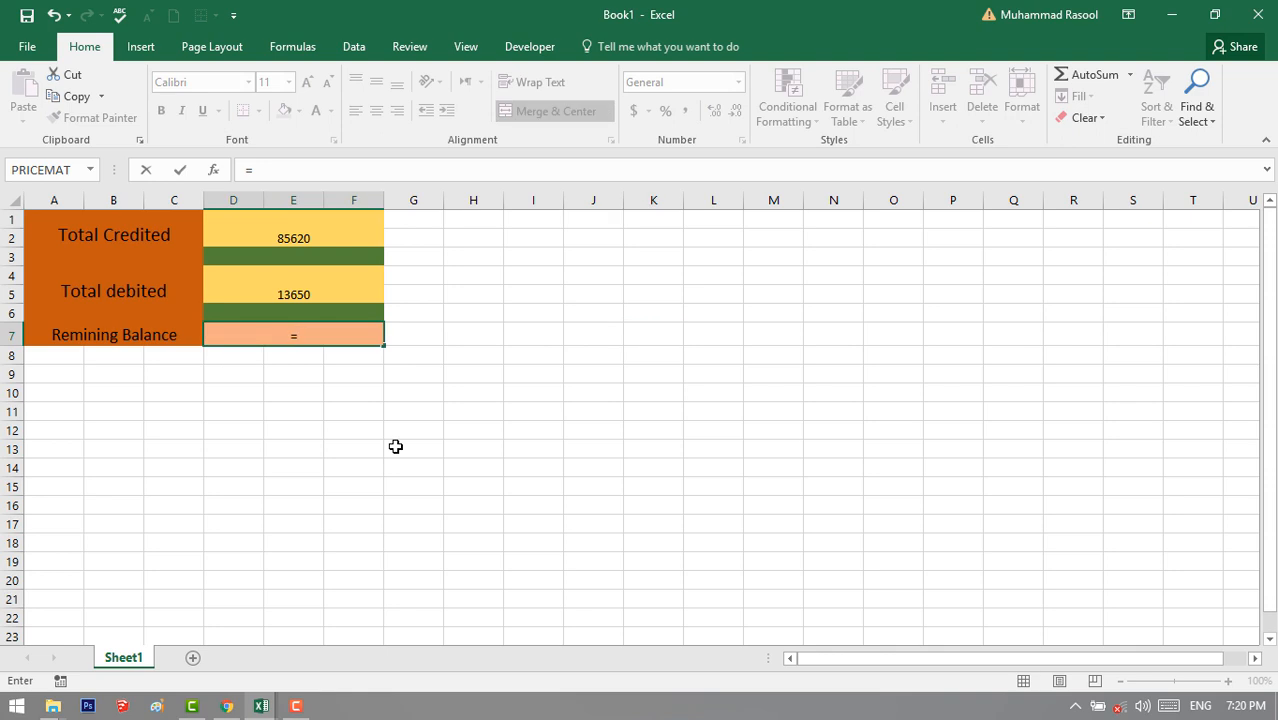
left_click(282, 237)
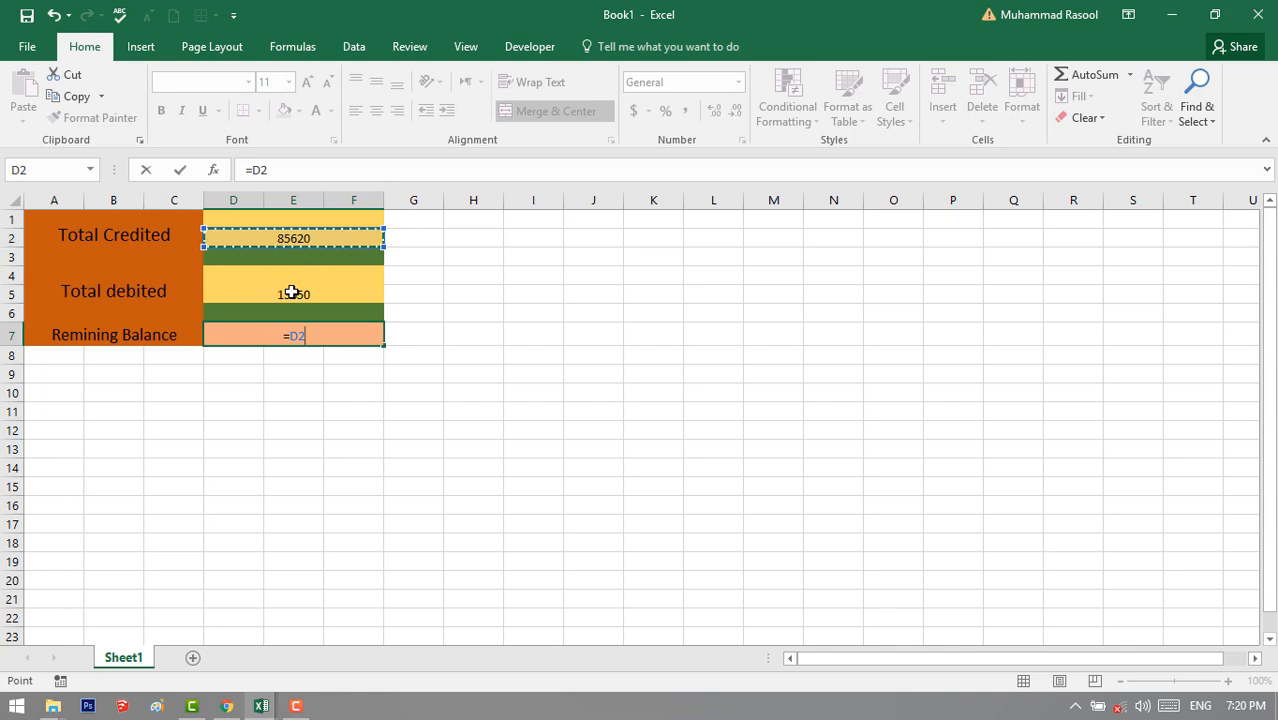
type("-")
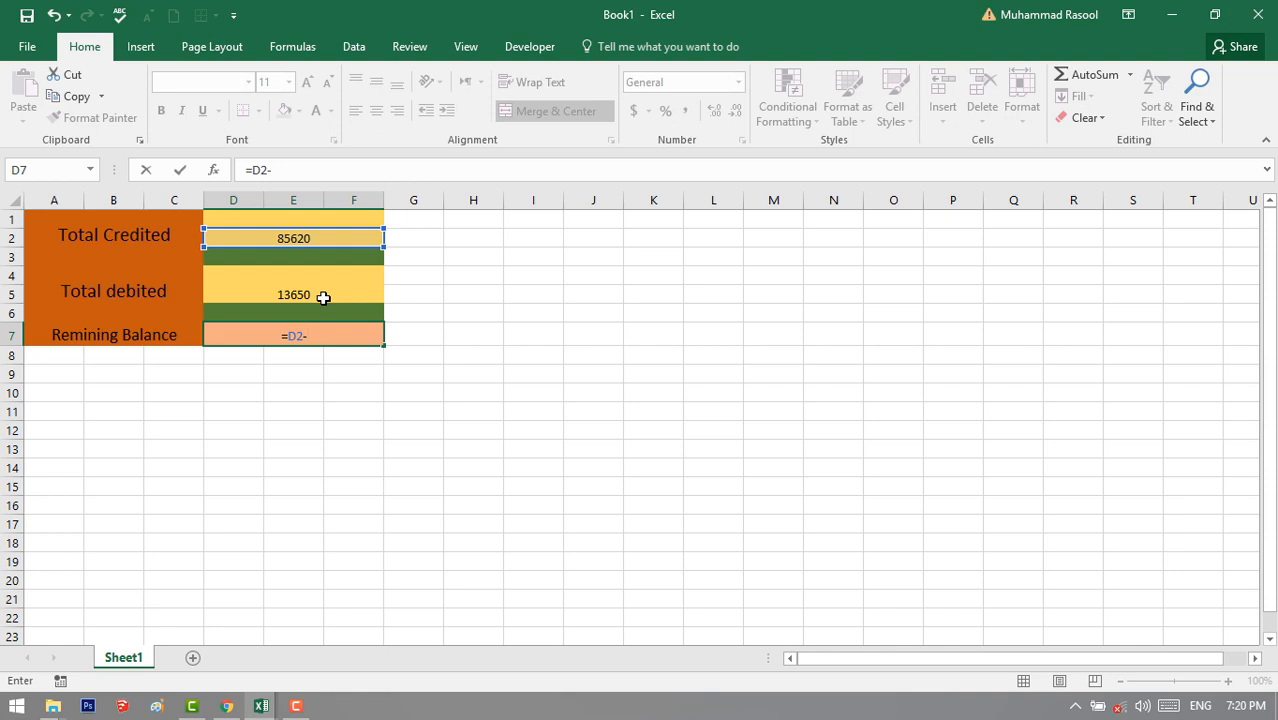
left_click(323, 298)
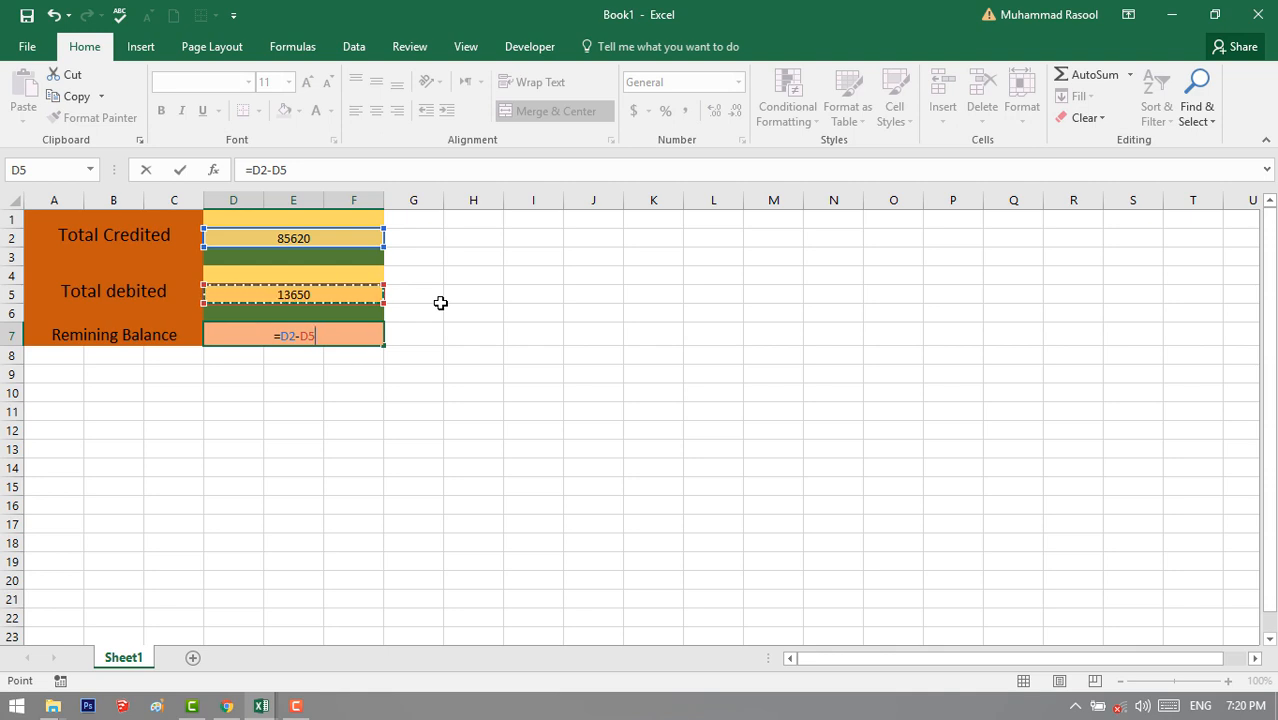
key("Return")
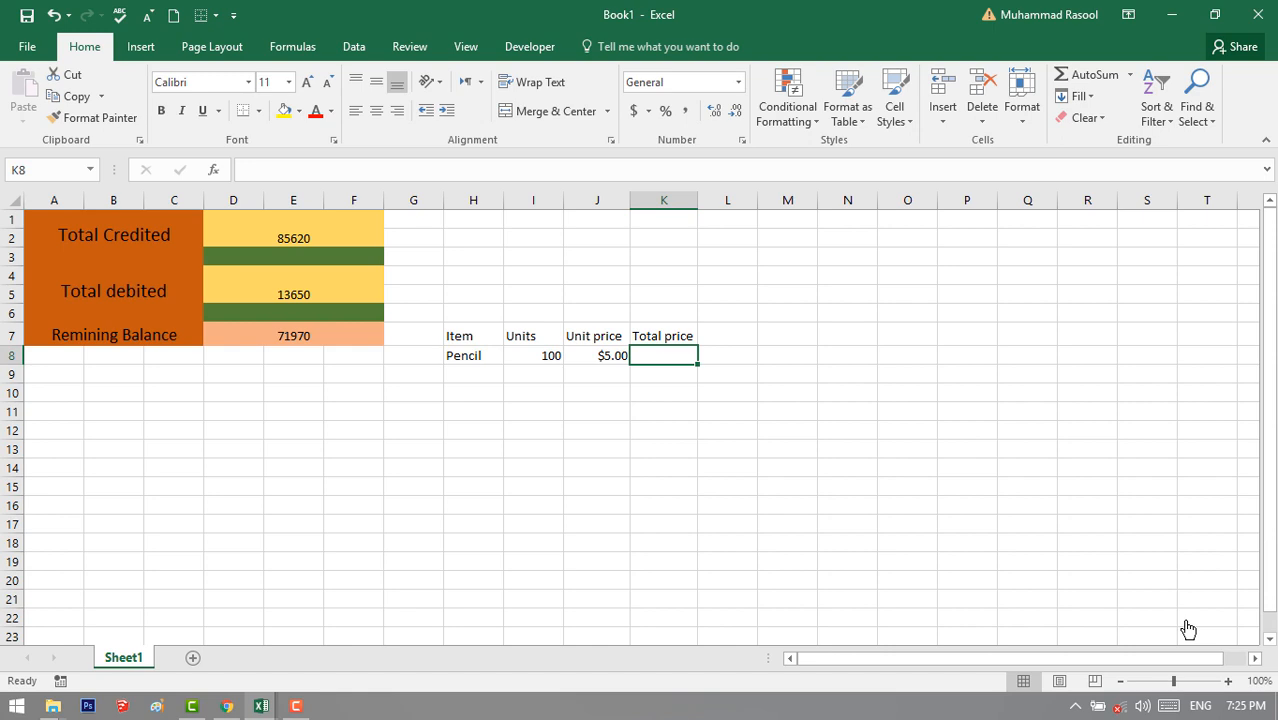
Step: Enter the formula =I8+J8 as the Pencil row's total price in K8
type("=")
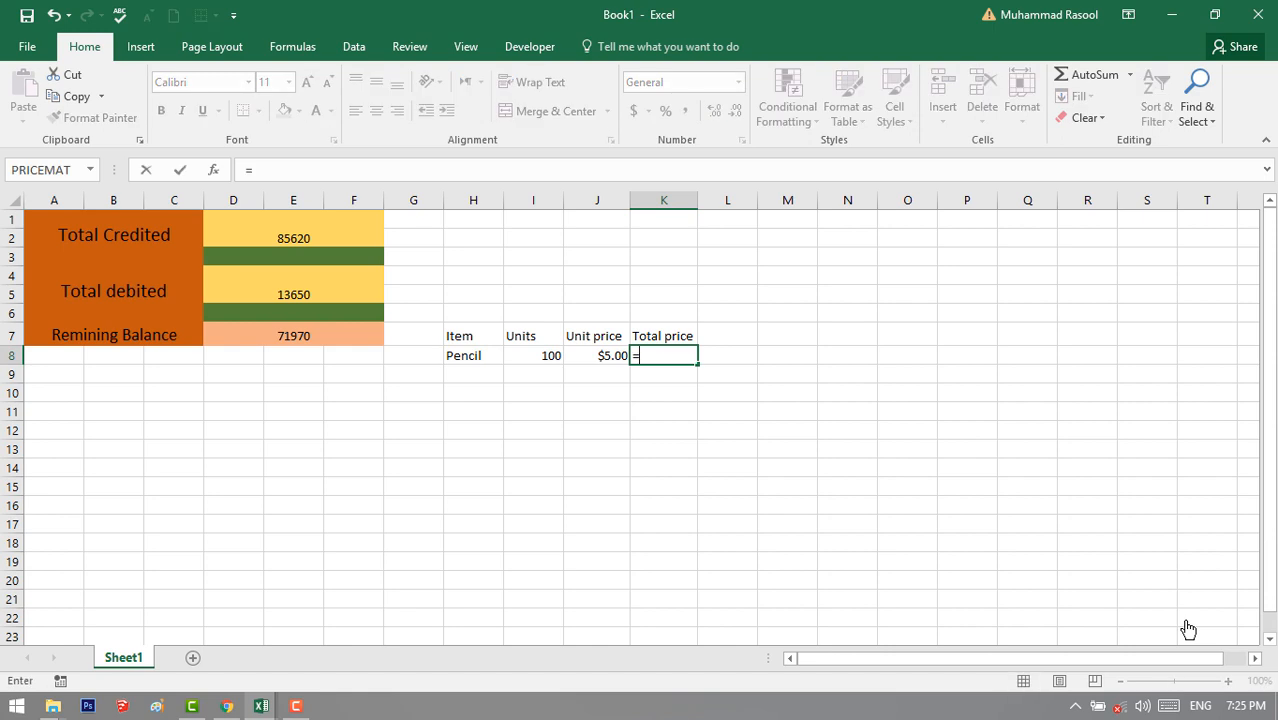
key("Left")
key("Left")
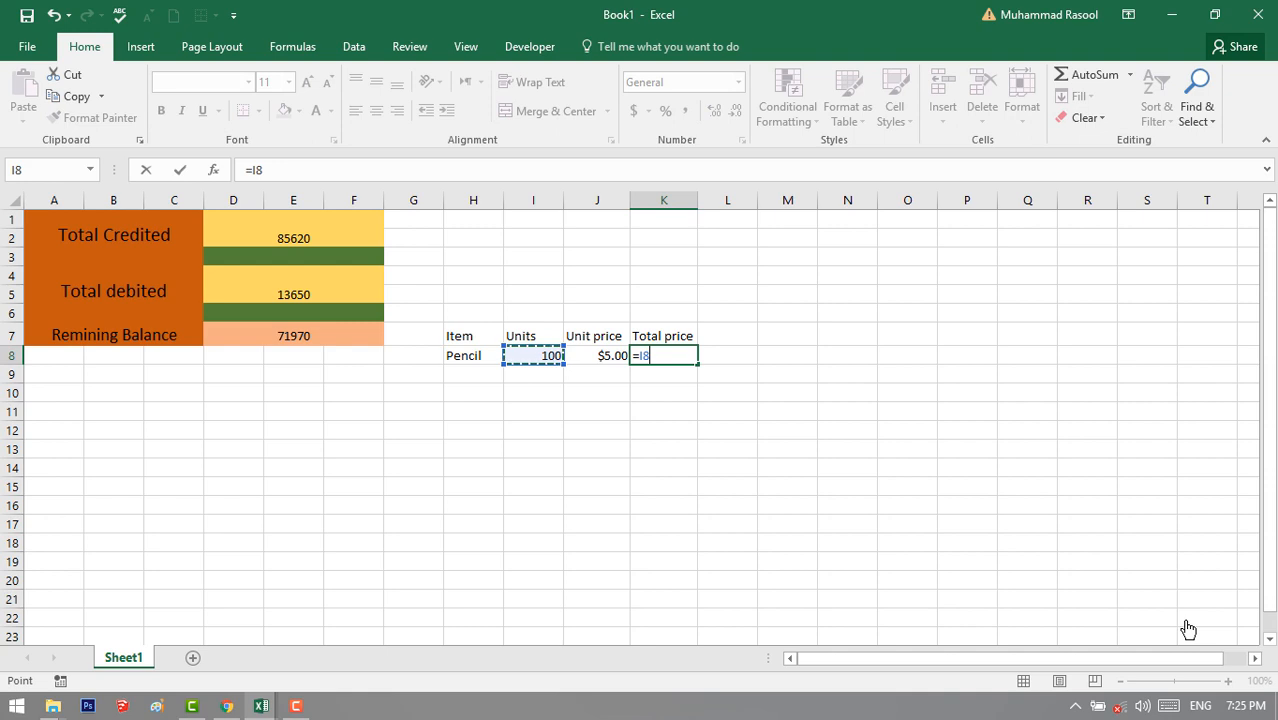
type("+")
key("Right")
key("Left")
key("Left")
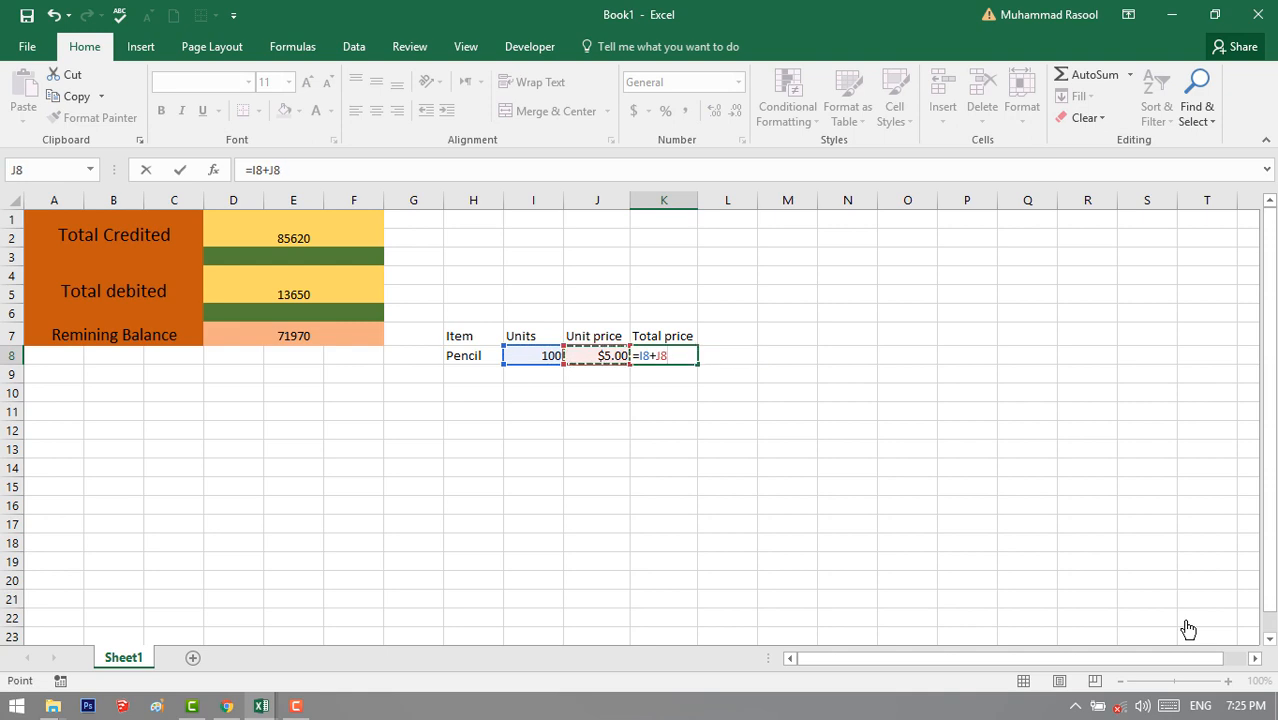
key("Return")
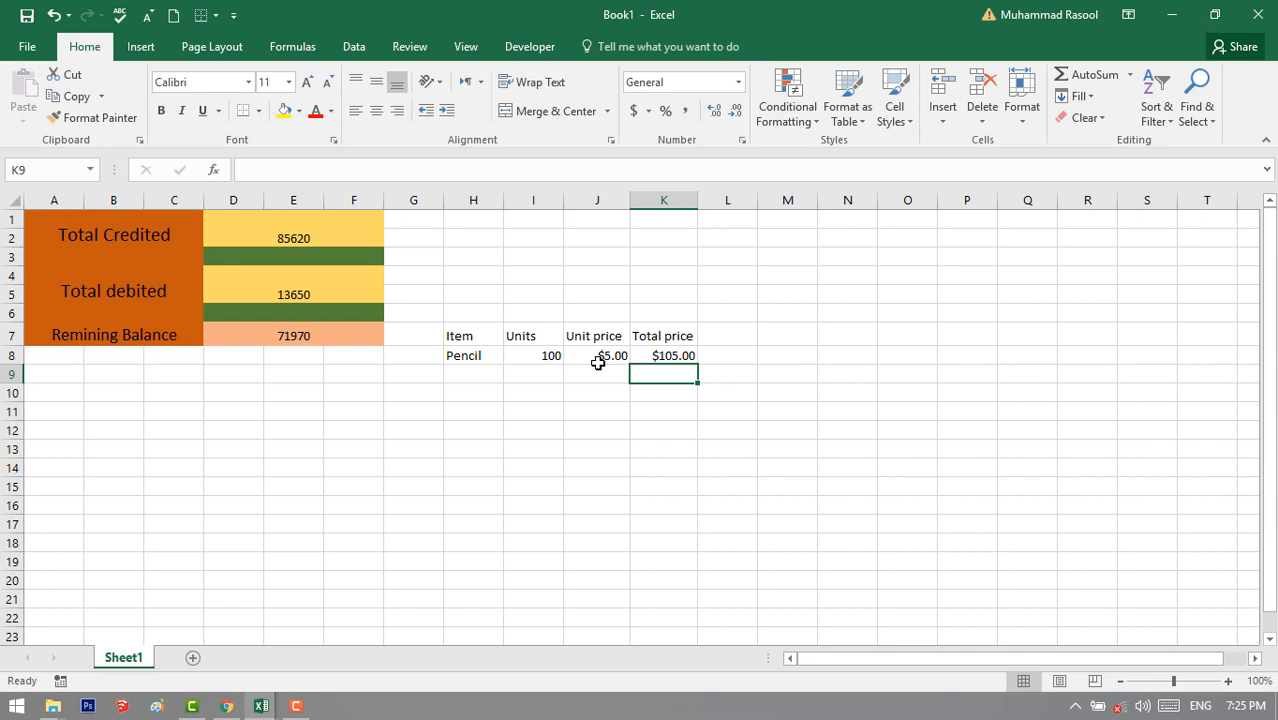
Step: Change the Pencil row's total price formula in K8 to multiply units by unit price, =I8*J8
left_click(668, 357)
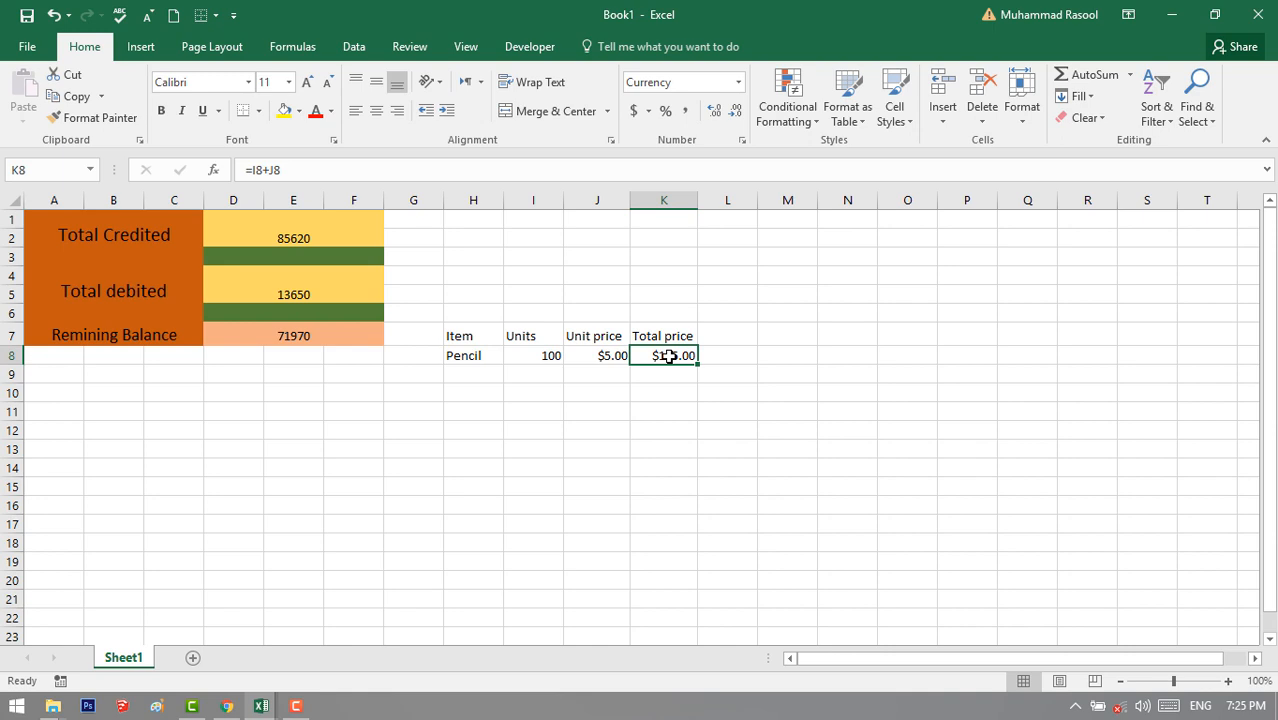
left_click(408, 168)
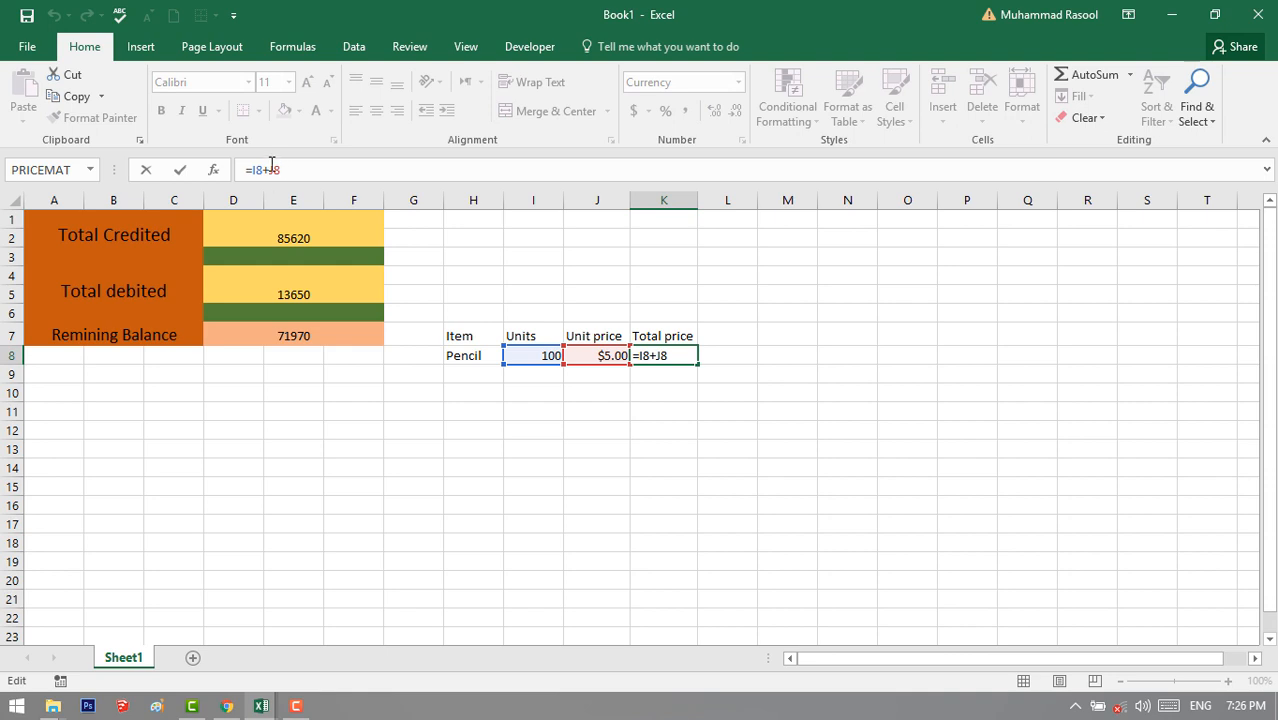
left_click(271, 168)
key("BackSpace")
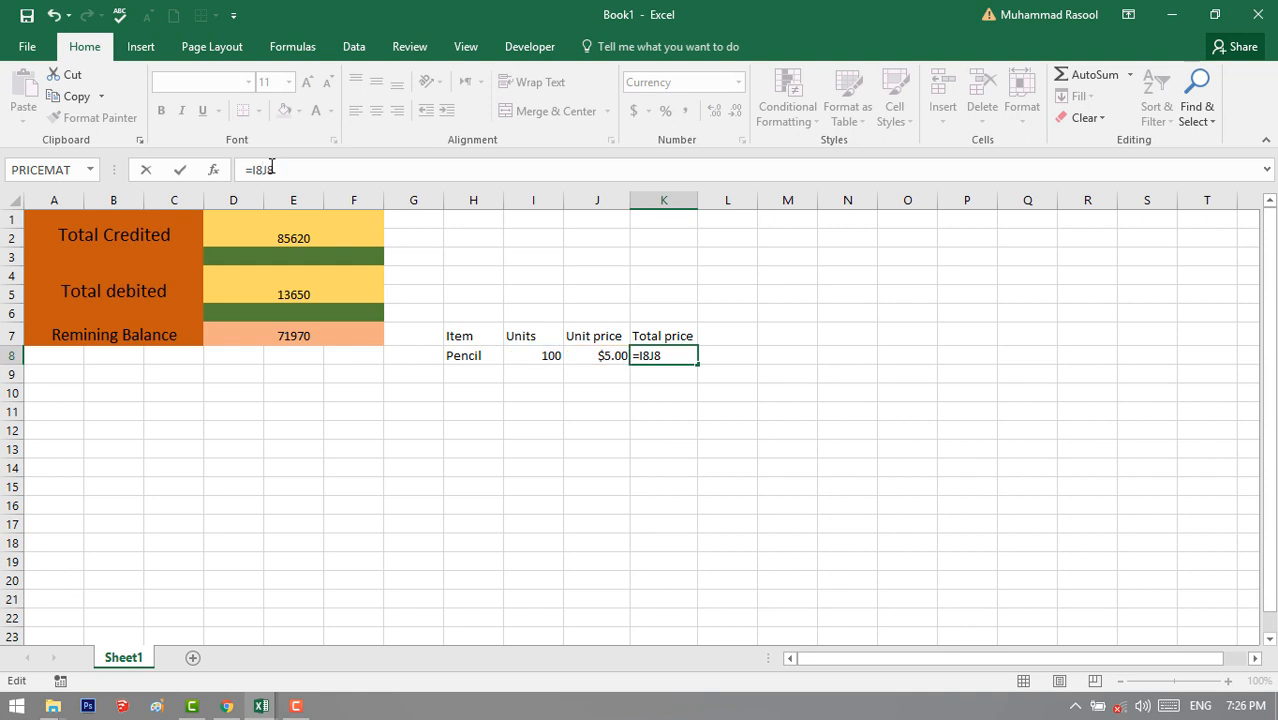
type("*")
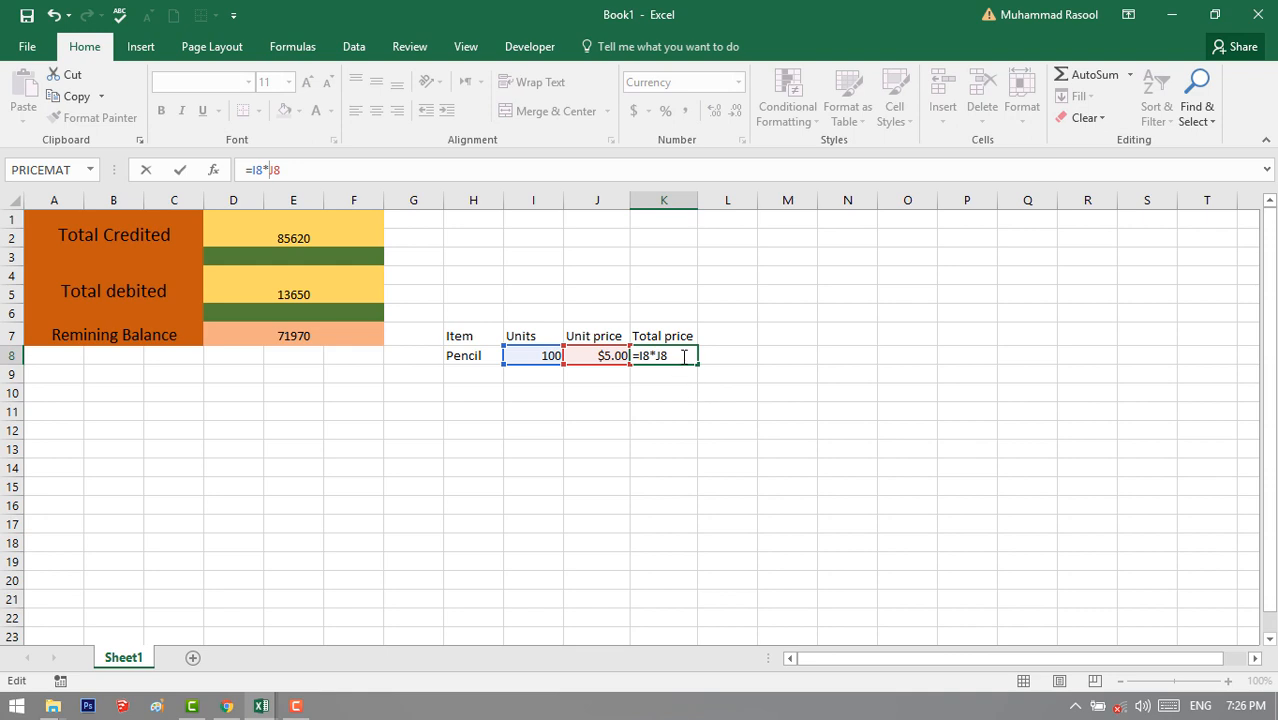
key("Return")
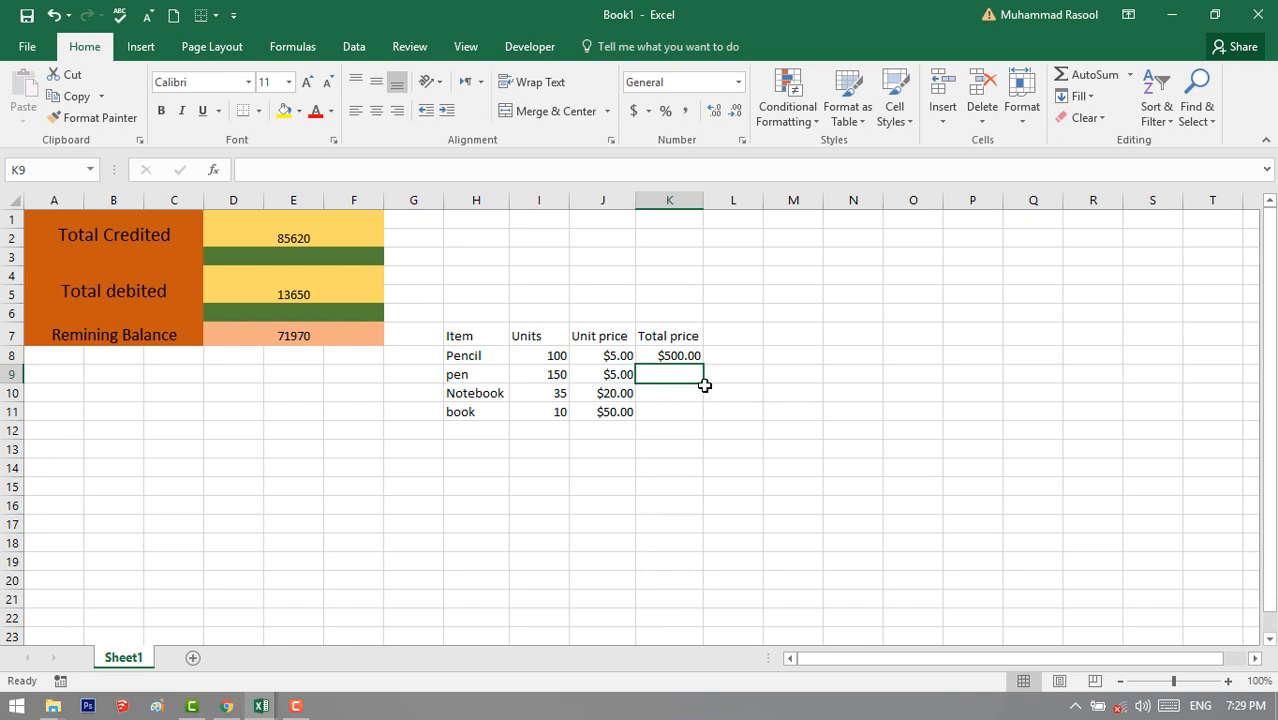
Step: Copy the total price formula from K8 and paste it into K9 for the pen row
left_click(667, 355)
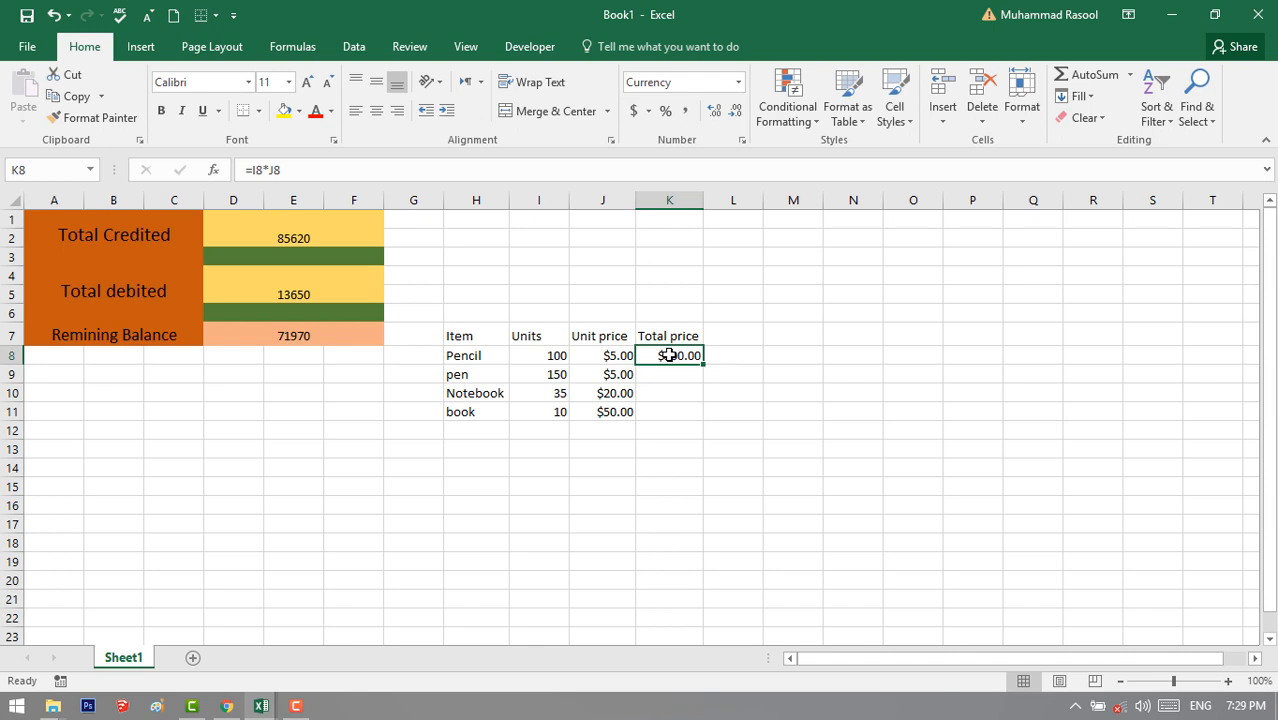
right_click(669, 356)
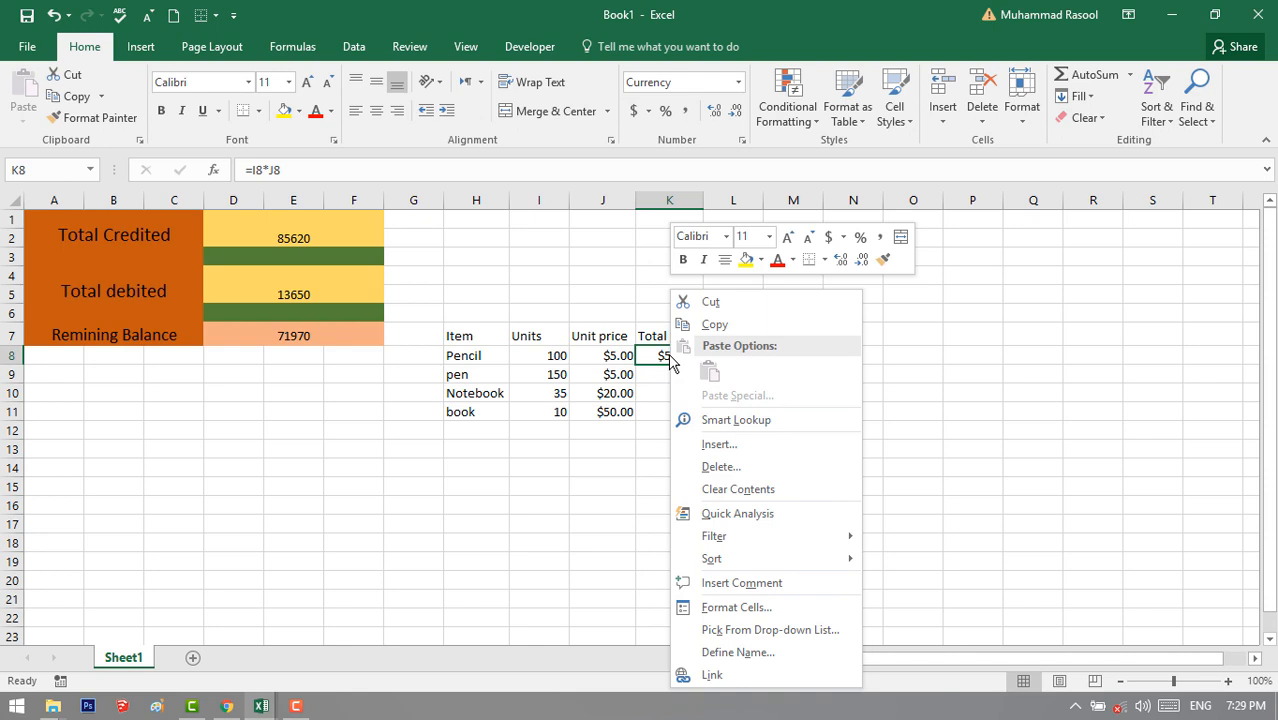
left_click(738, 328)
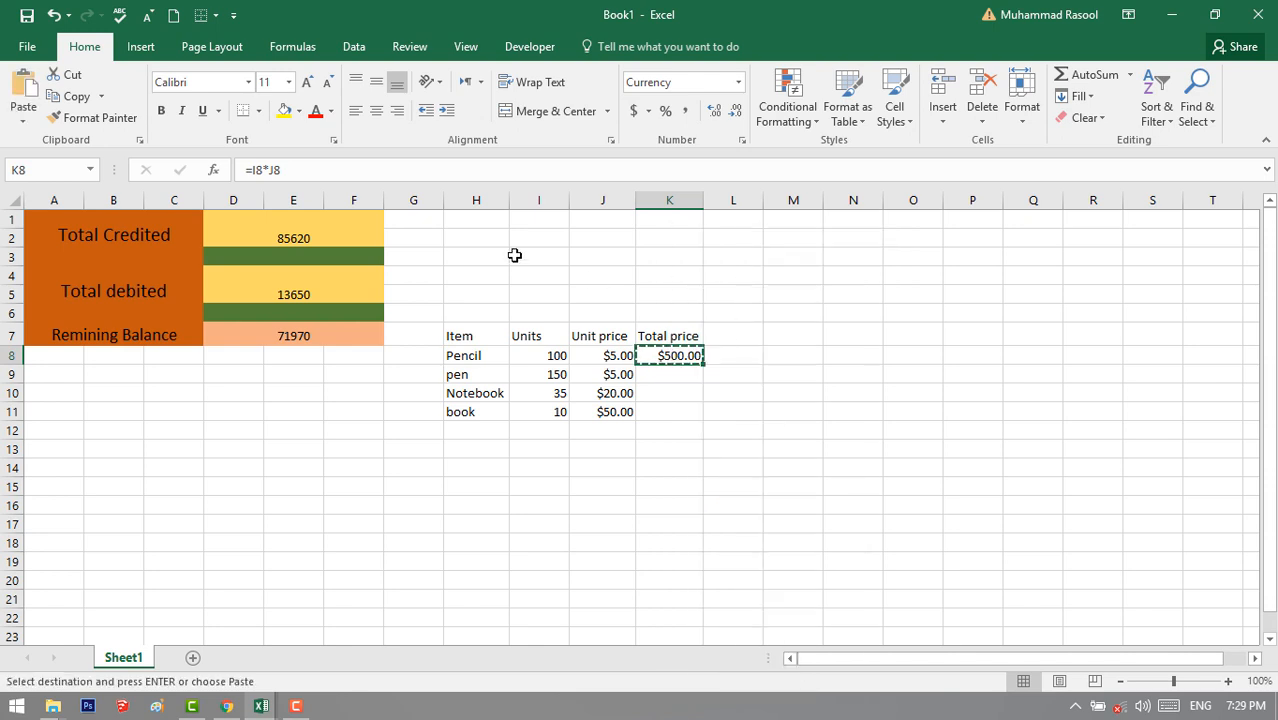
left_click(100, 100)
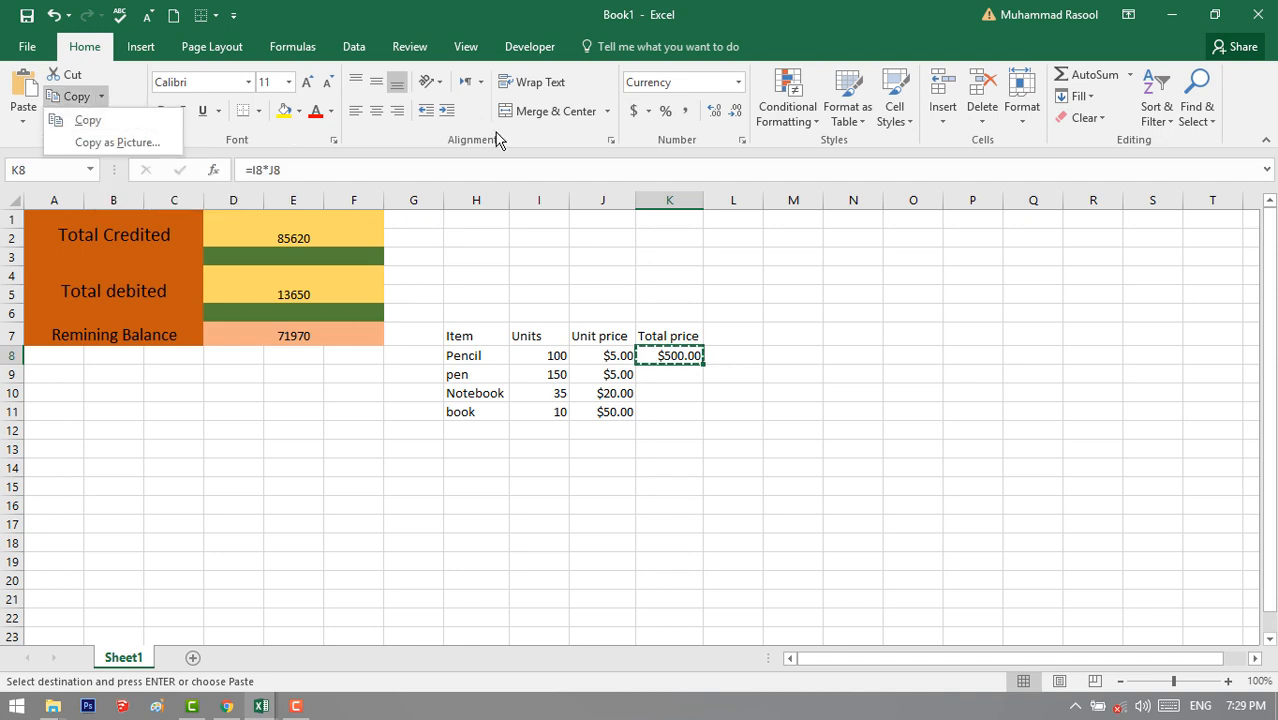
left_click(663, 372)
left_click(663, 372)
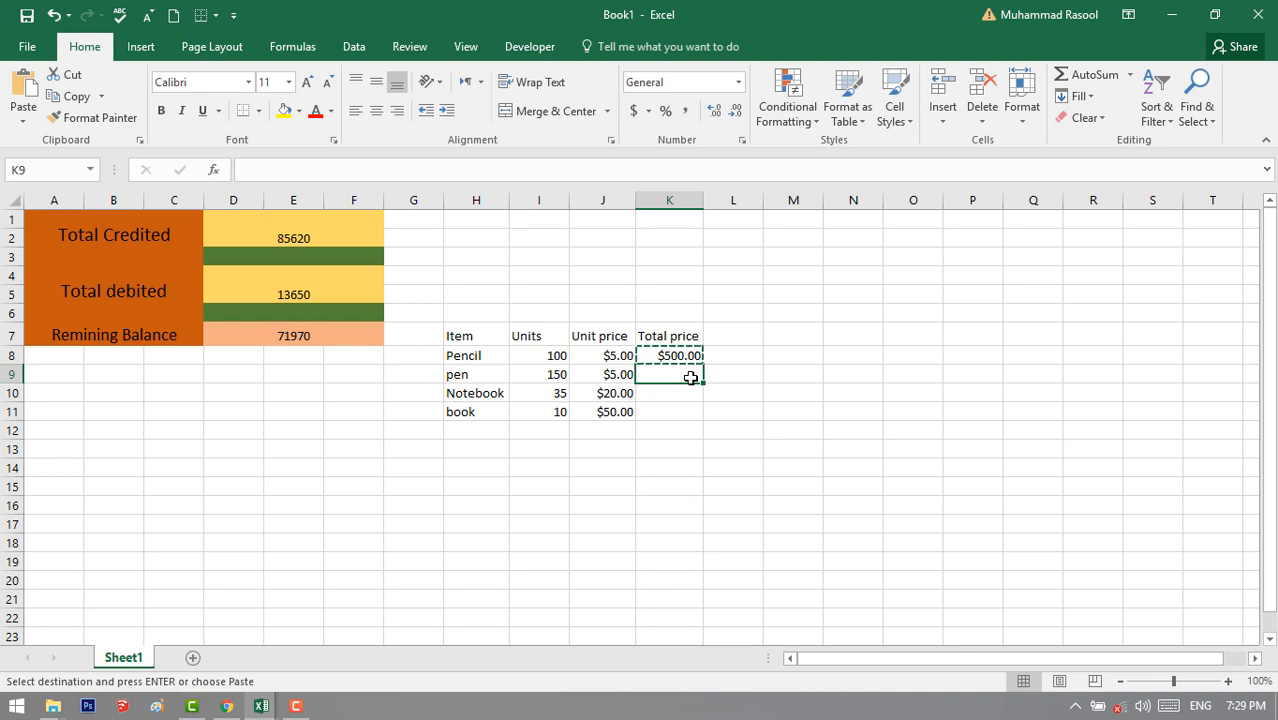
right_click(690, 378)
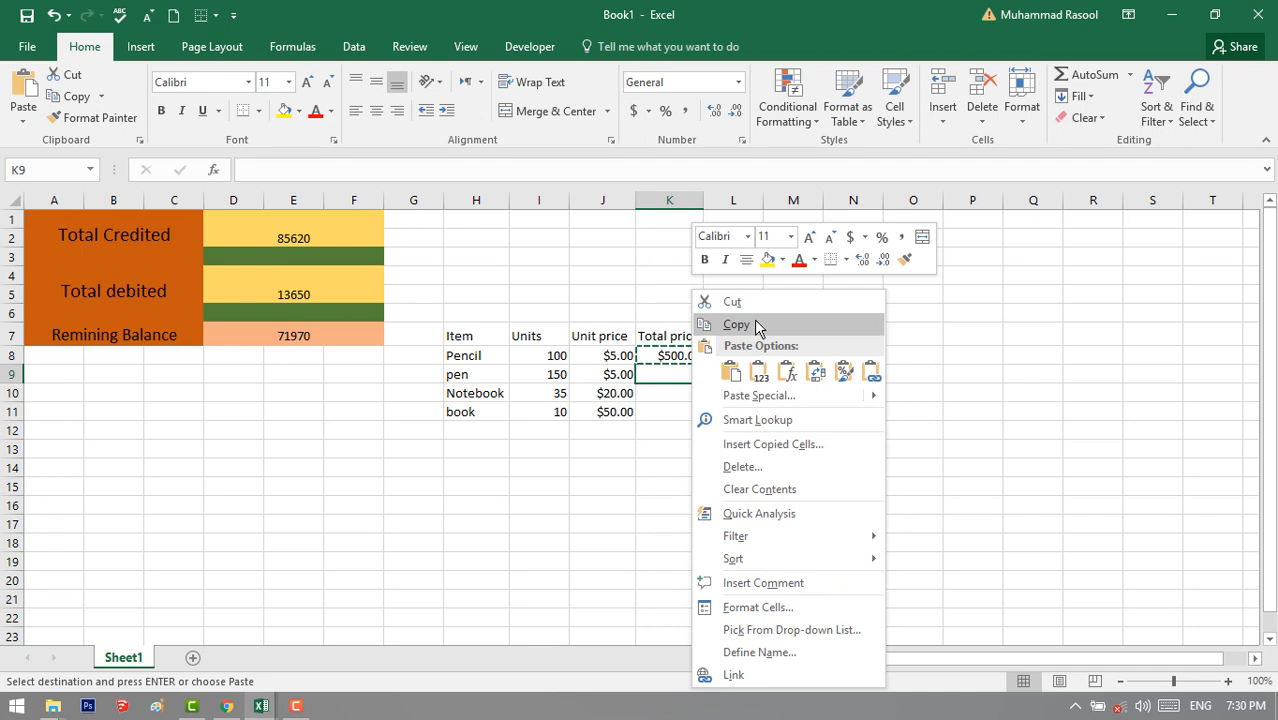
left_click(682, 370)
key("Up")
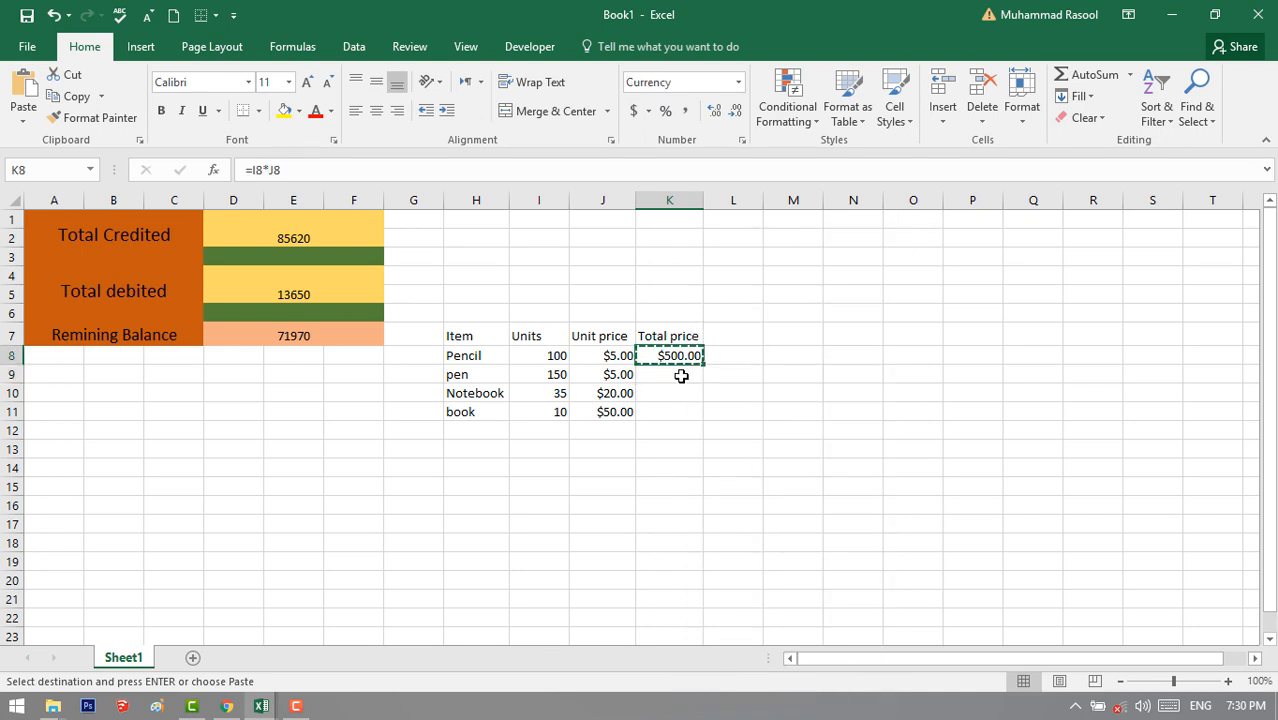
left_click(680, 376)
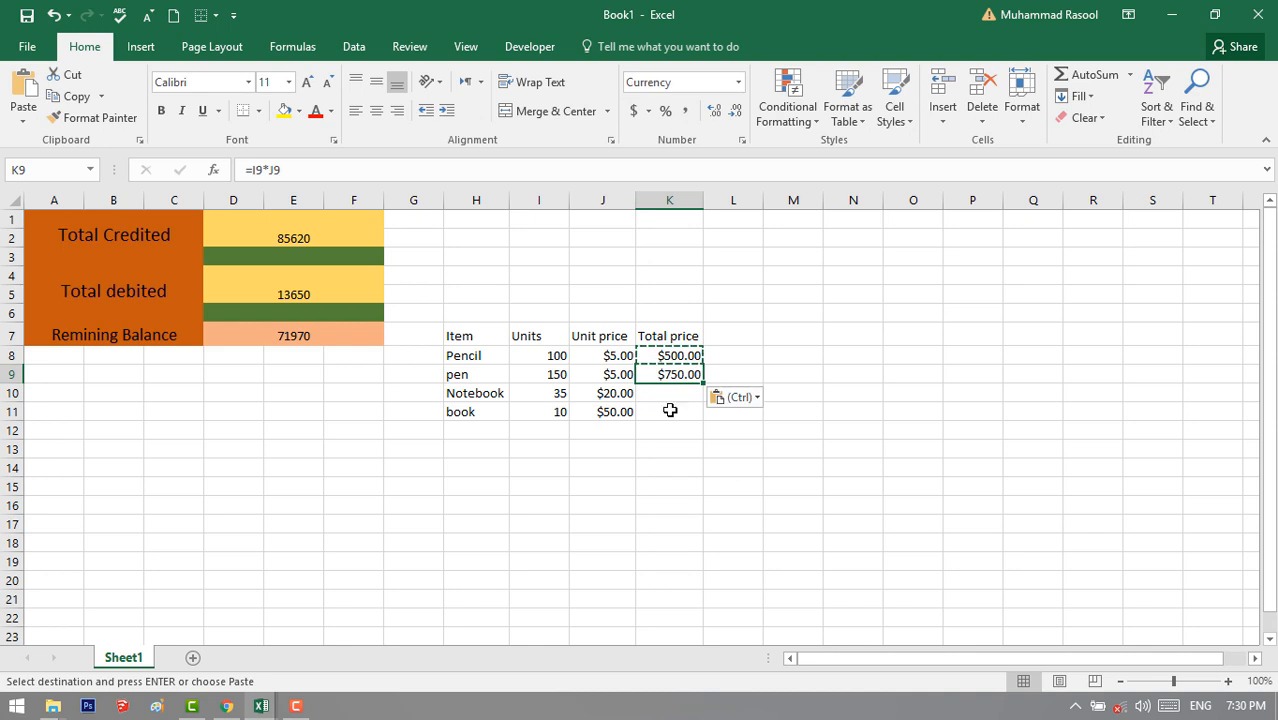
Step: Paste the copied total price formula into K10 and K11 for the Notebook and book rows, ending copy mode
left_click(535, 372)
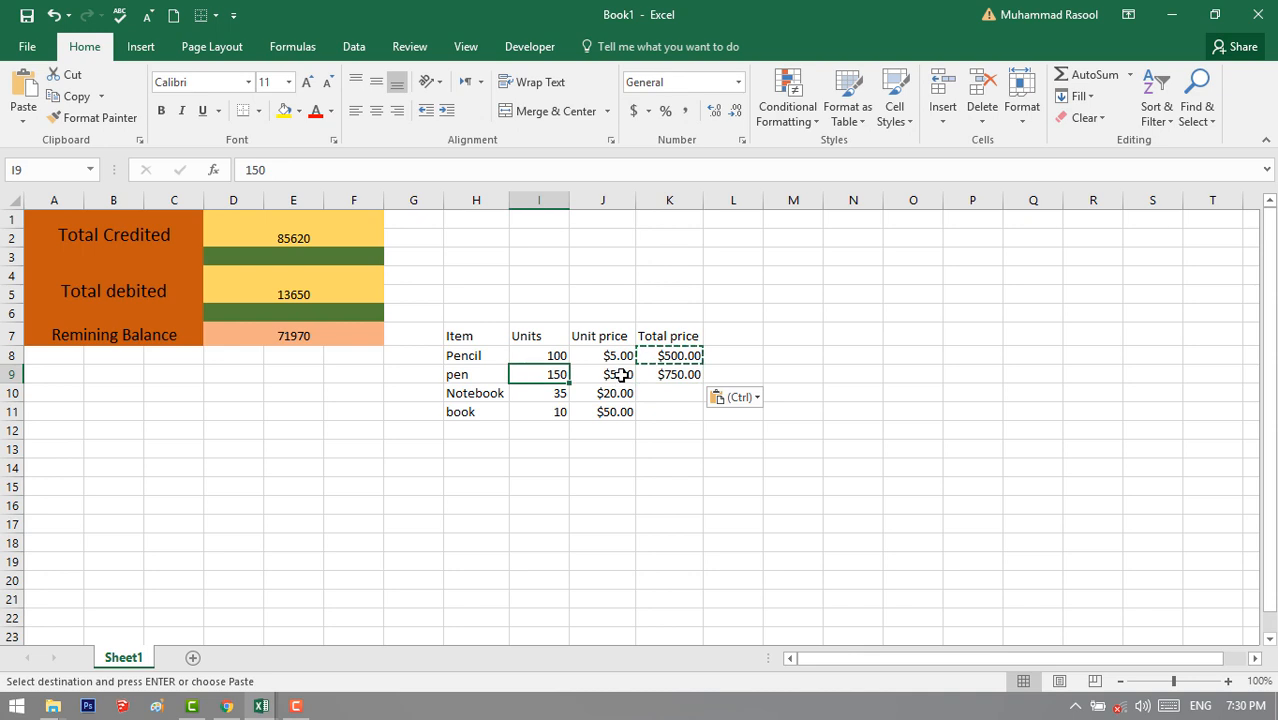
left_click(621, 375)
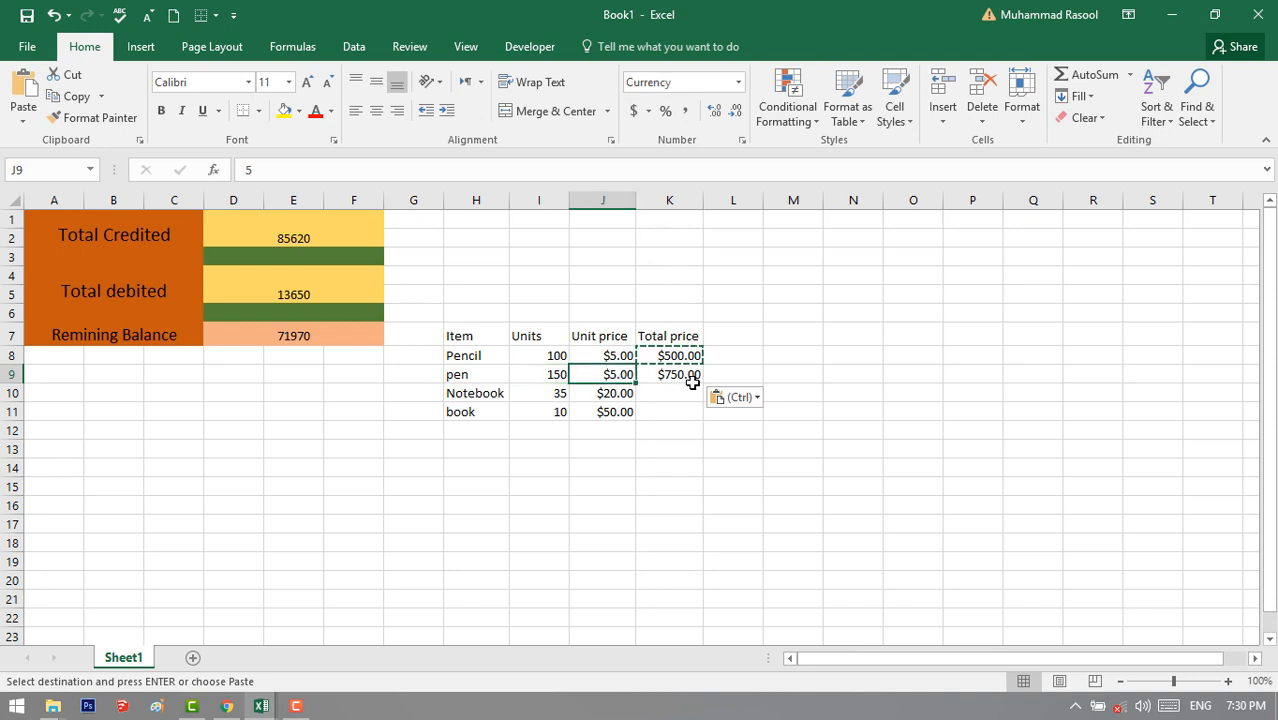
left_click(681, 395)
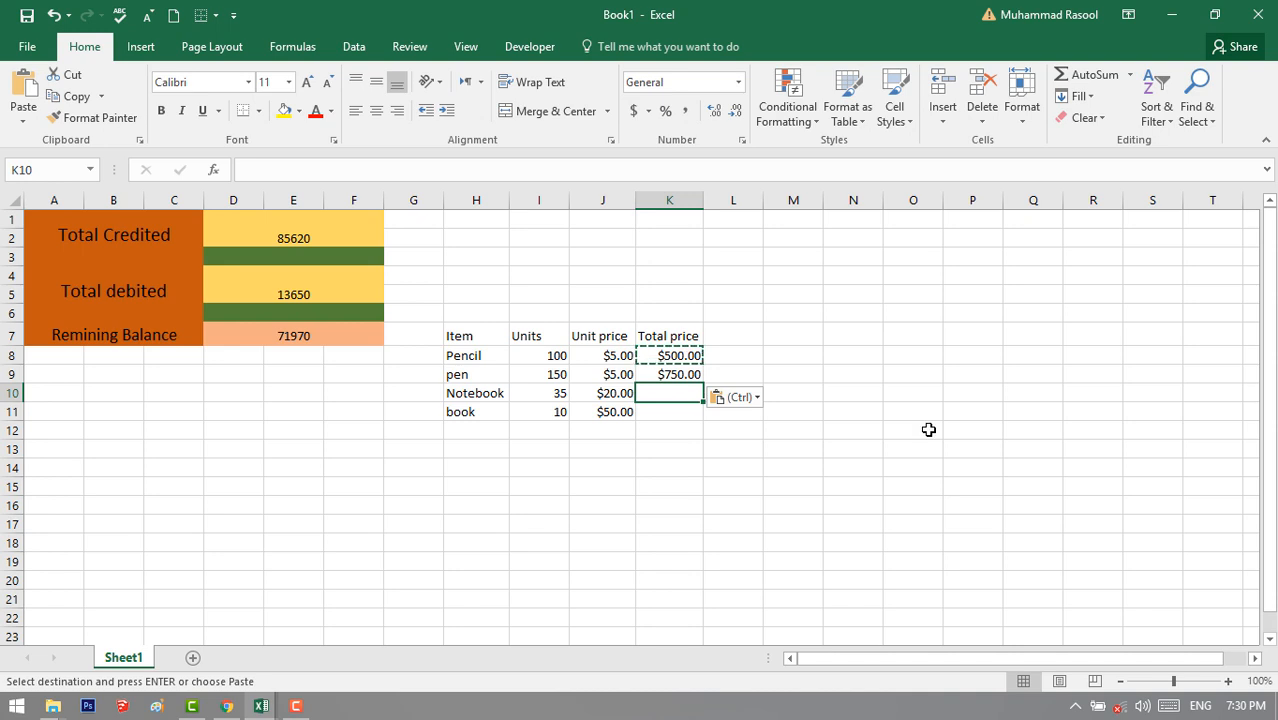
key("ctrl+v")
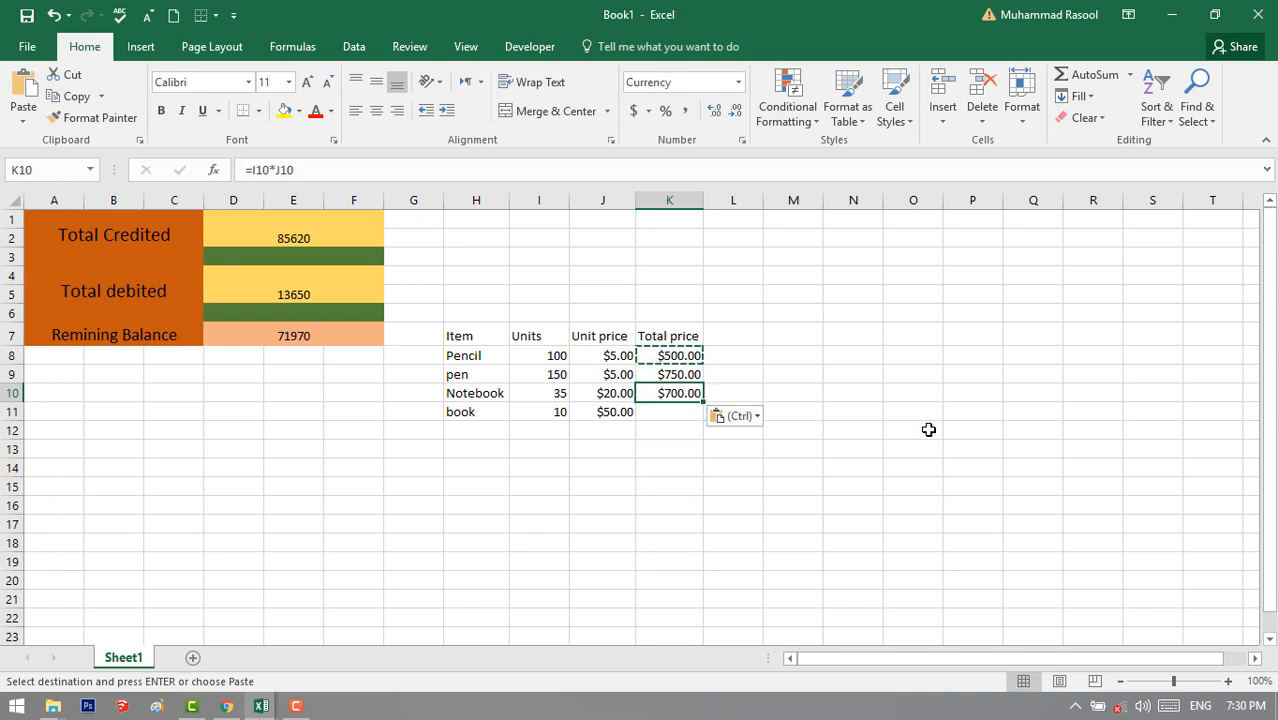
left_click(672, 416)
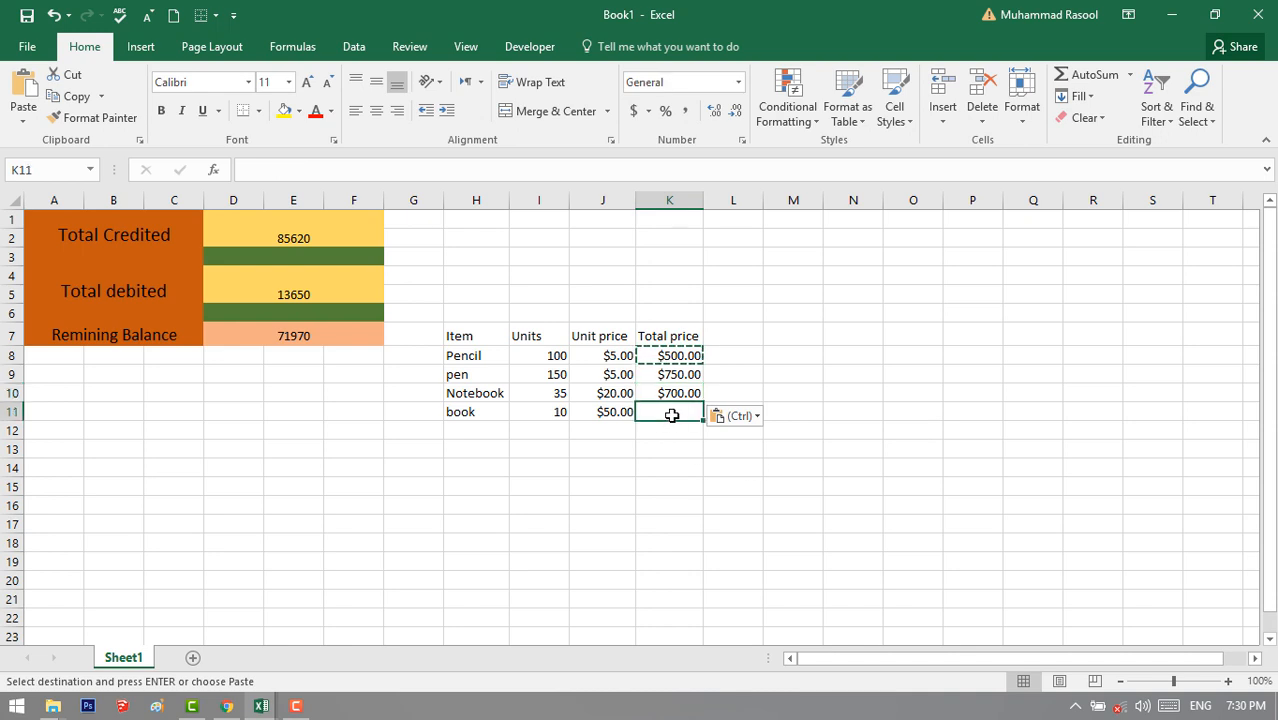
key("ctrl+v")
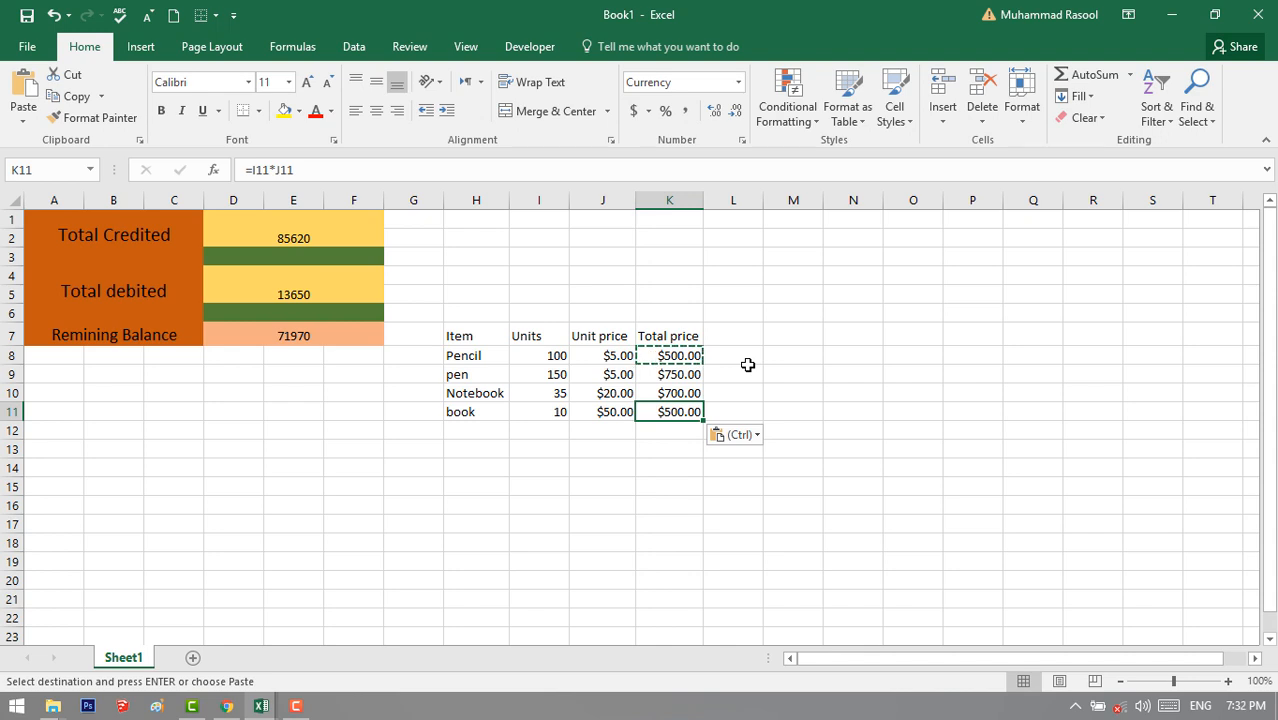
key("Escape")
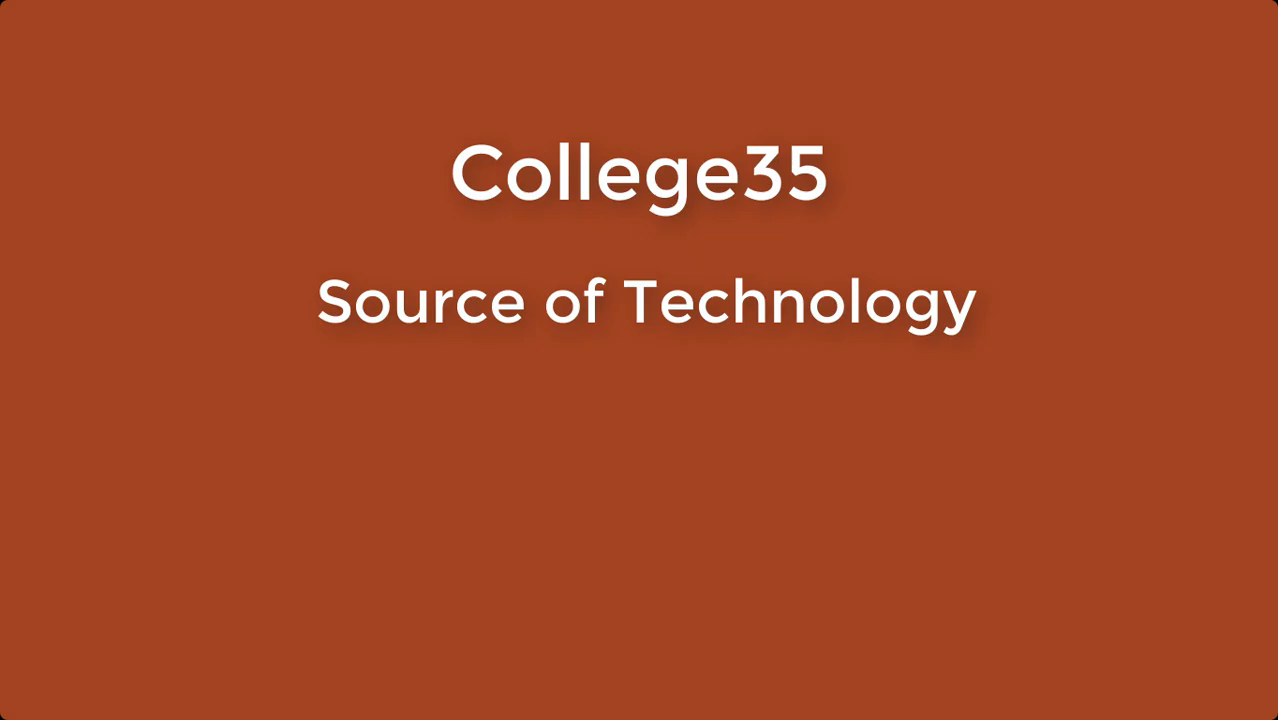